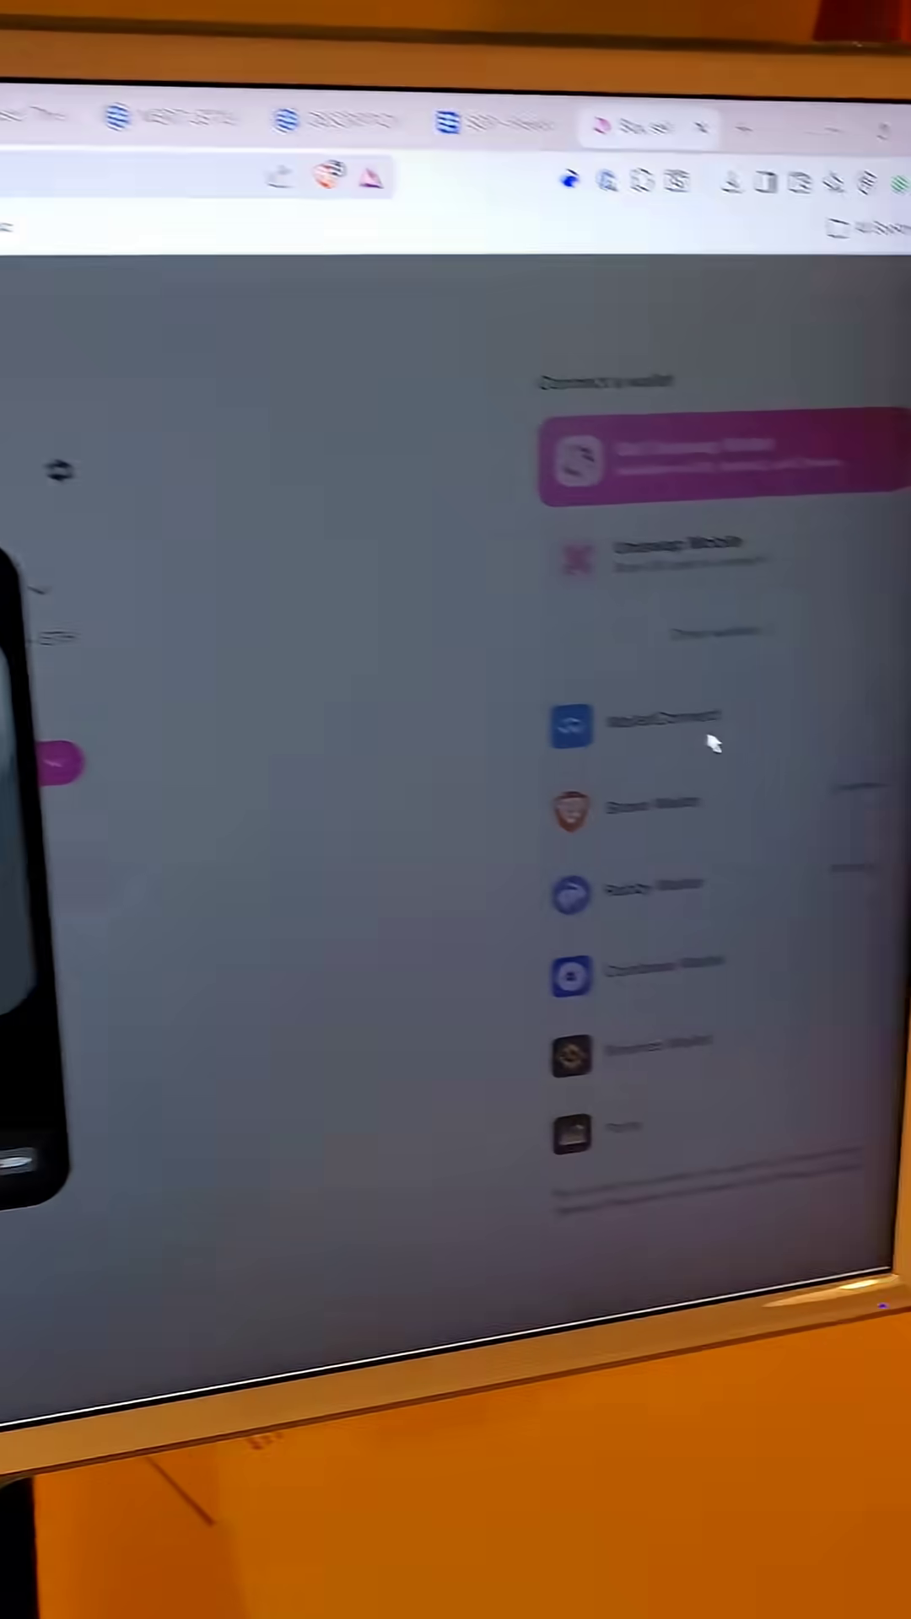
Connect the dGEN1 wallet to Uniswap by scanning the WalletConnect QR code.
{"action": "left_click", "coordinate": [442, 723]}
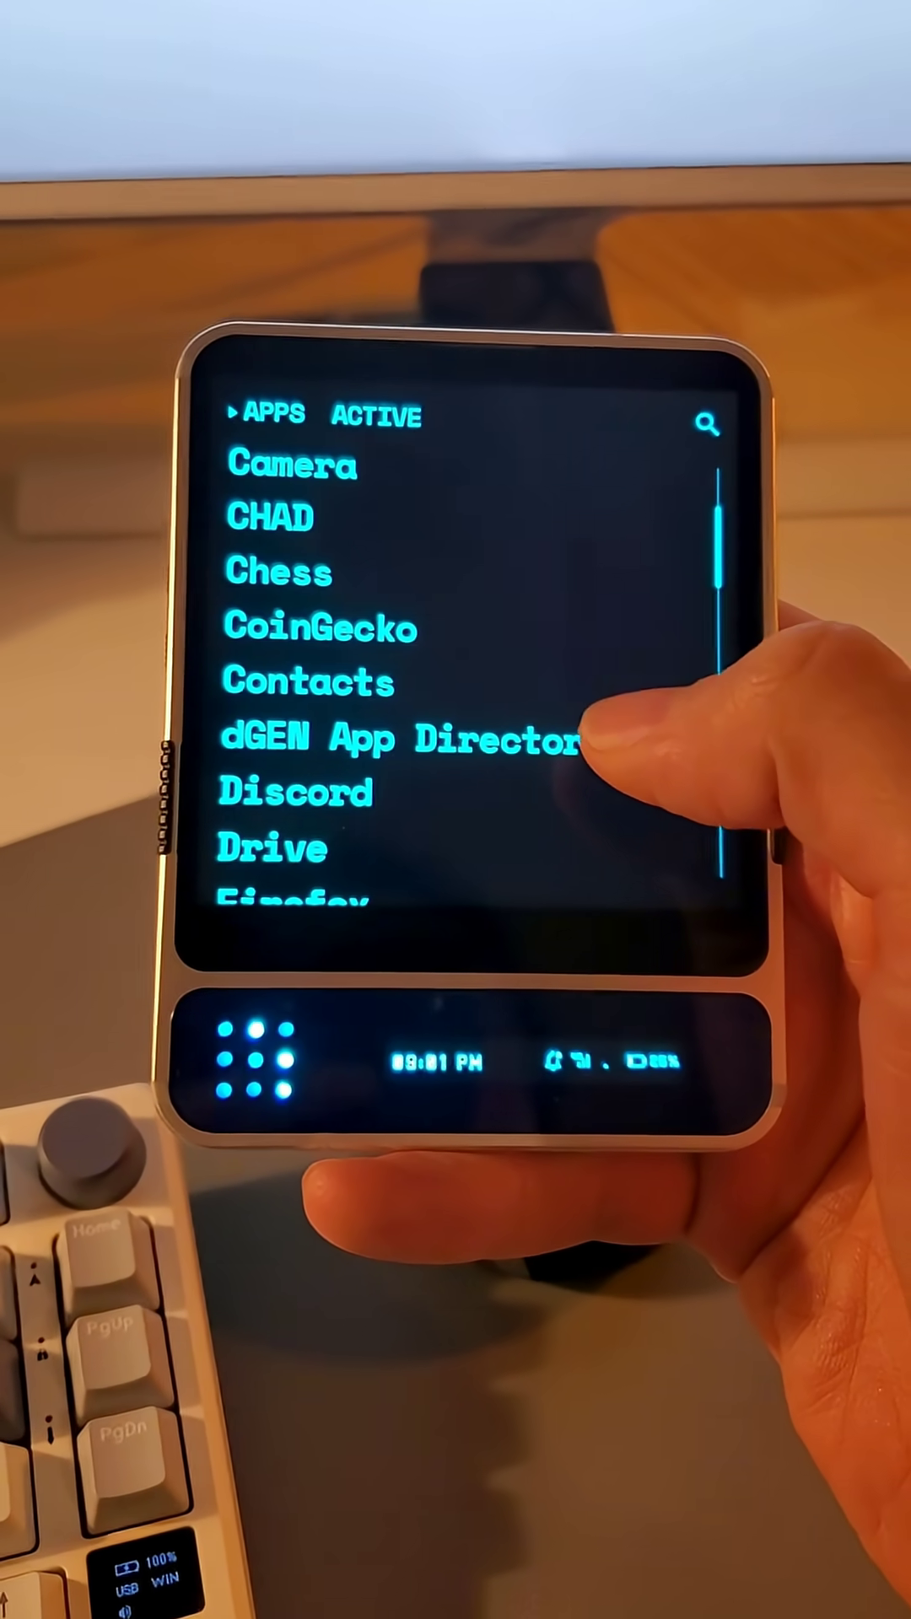
{"action": "scroll", "coordinate": [381, 658], "scroll_direction": "up", "scroll_amount": 3}
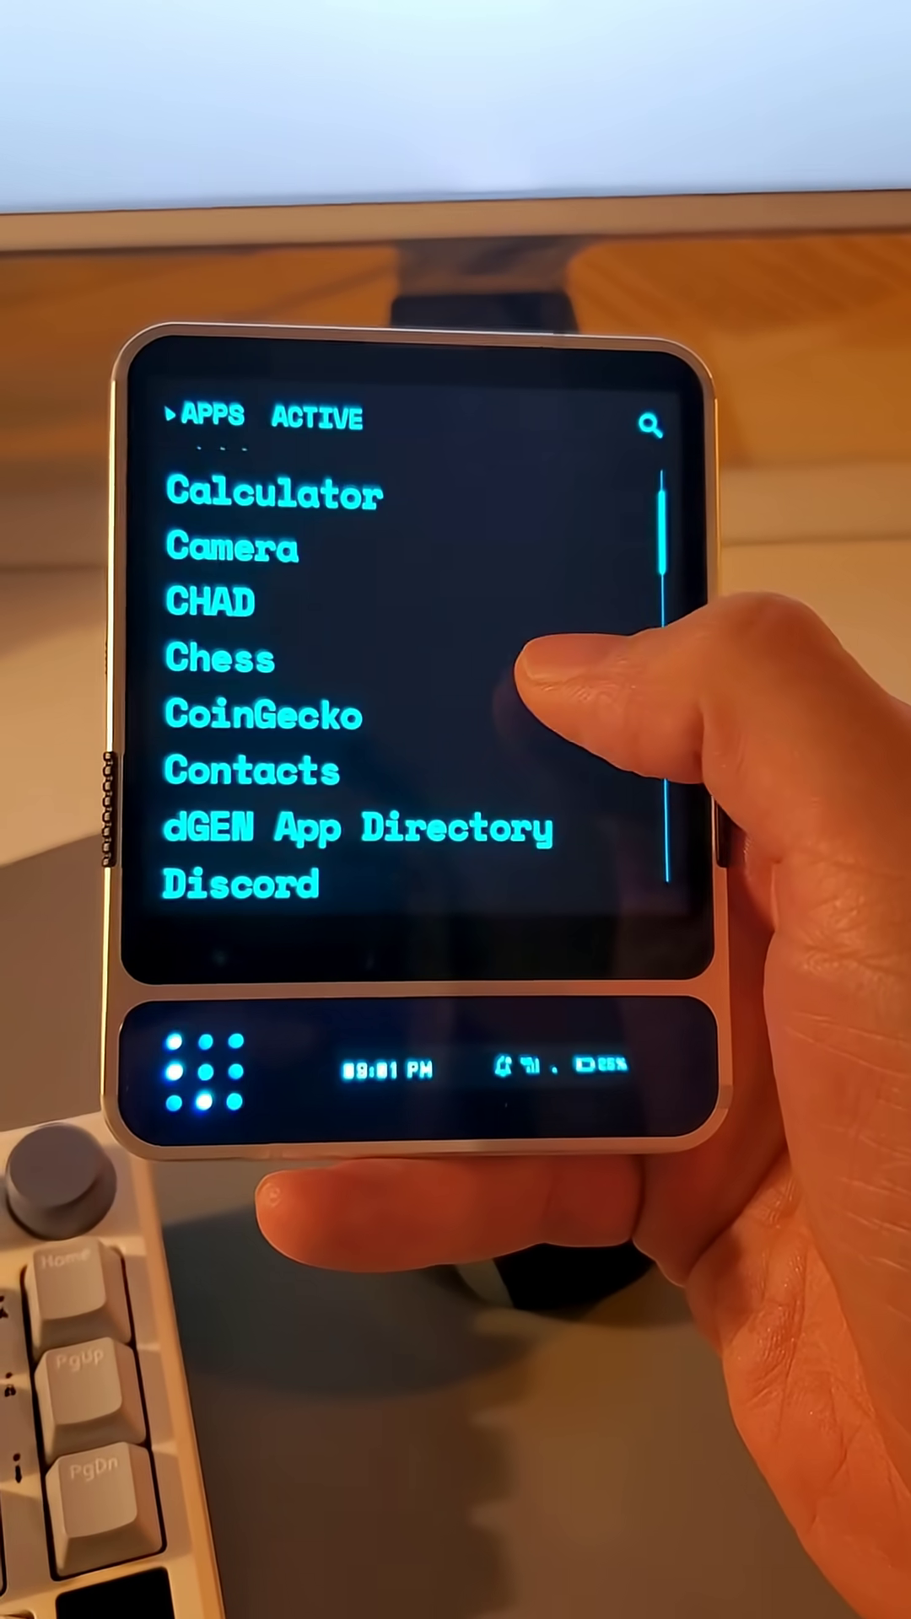
{"action": "scroll", "coordinate": [379, 710], "scroll_direction": "down", "scroll_amount": 3}
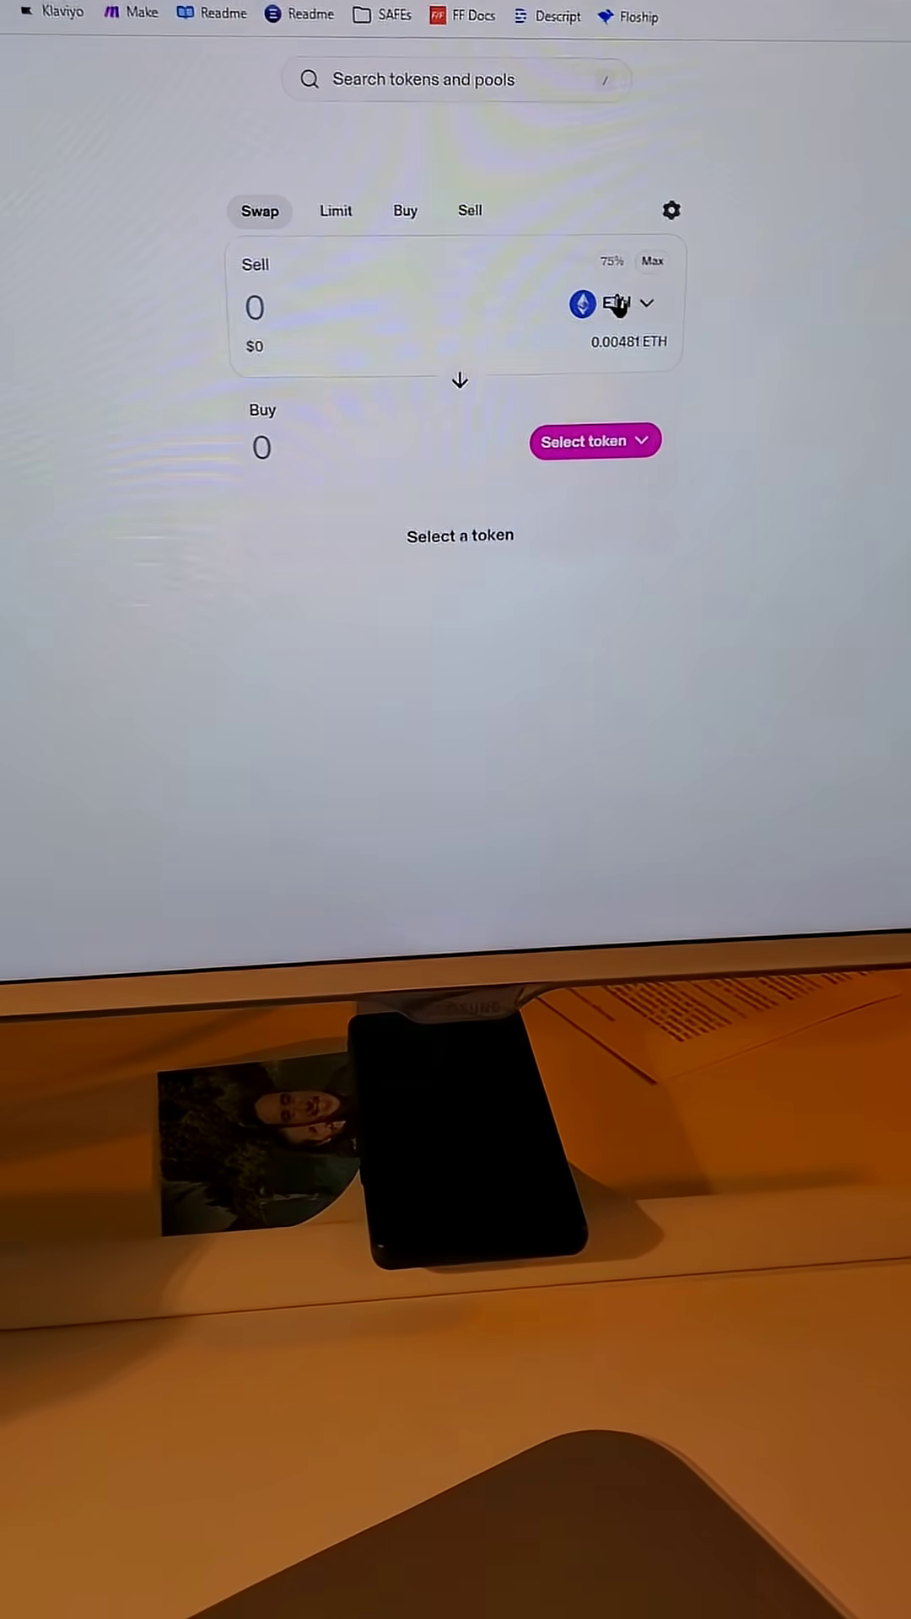
Choose Base ETH as the sell token, limiting the token list to the Base network.
{"action": "left_click", "coordinate": [618, 304]}
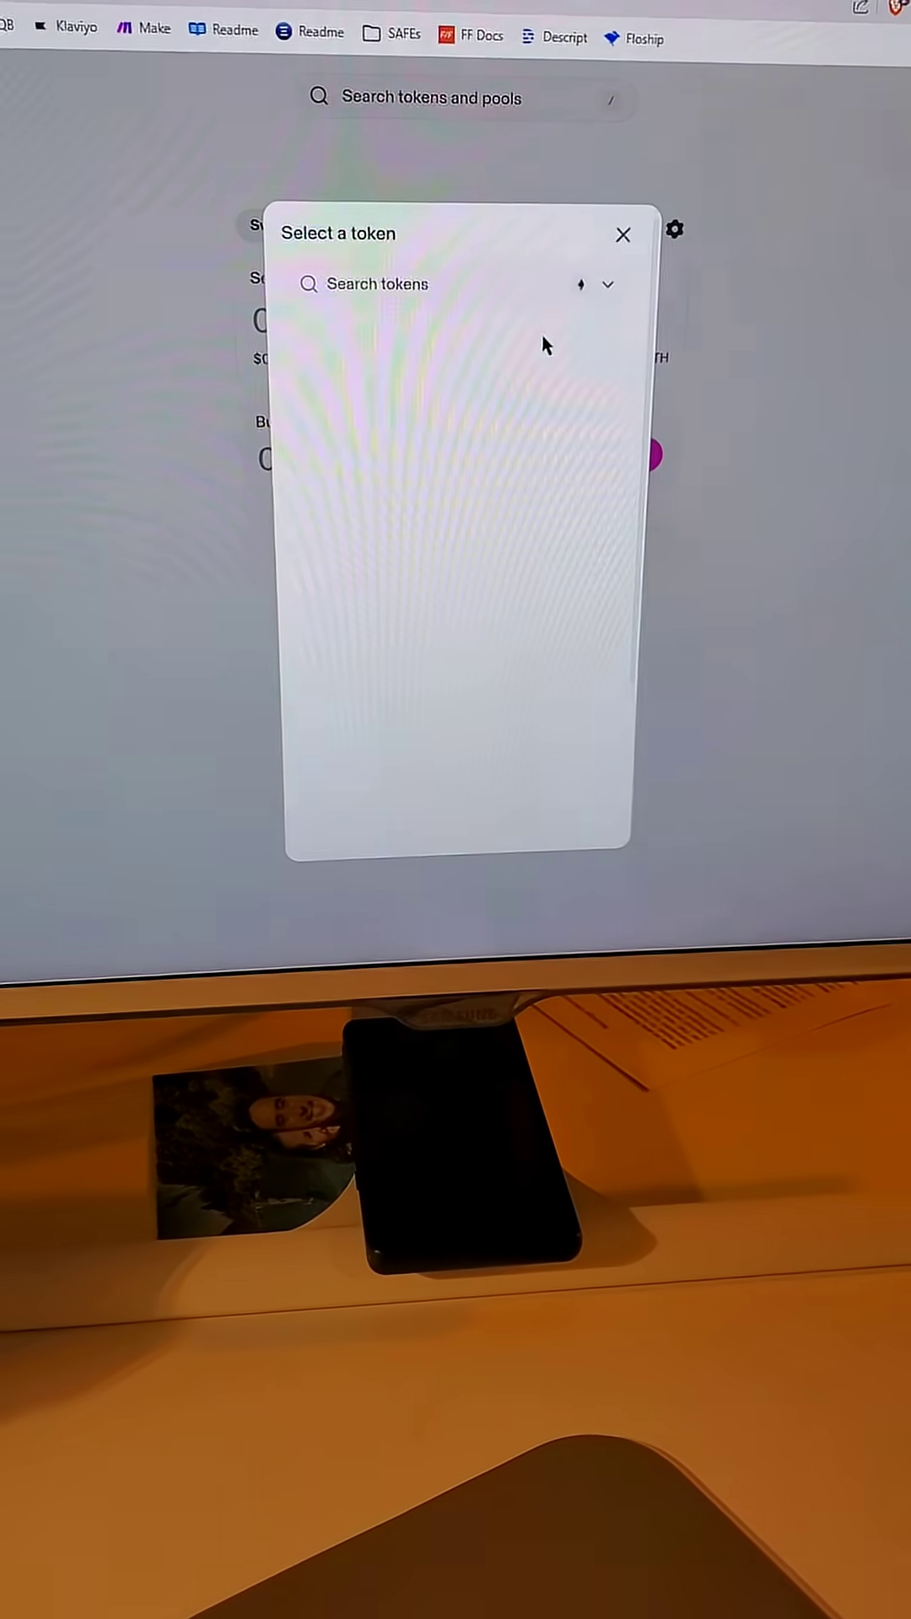
{"action": "left_click", "coordinate": [609, 298]}
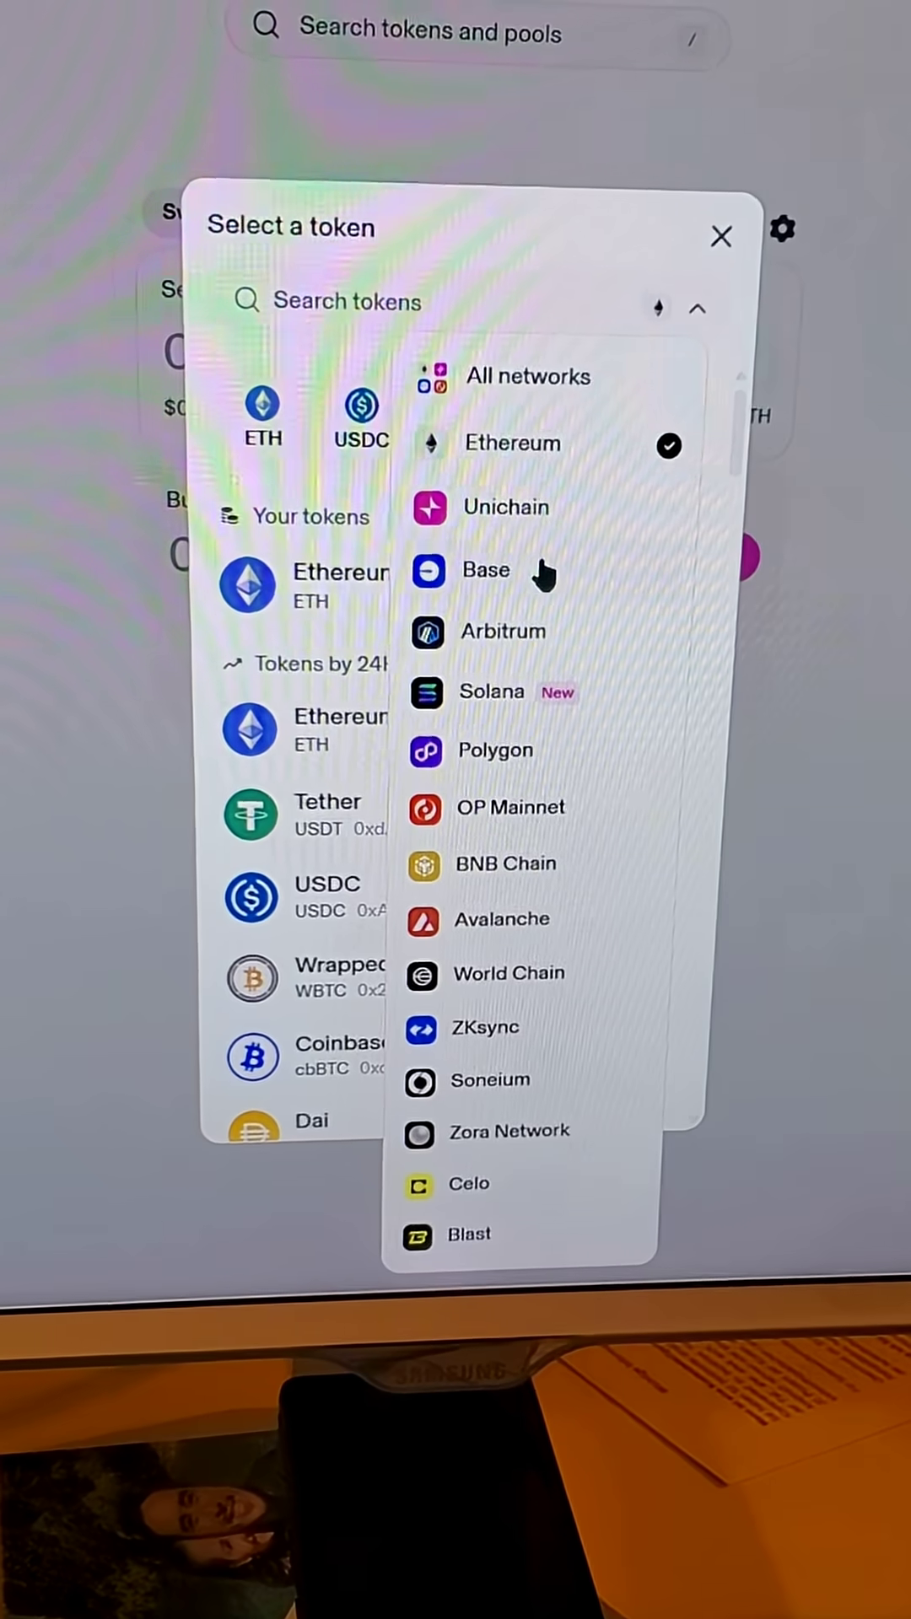
{"action": "left_click", "coordinate": [531, 567]}
{"action": "left_click", "coordinate": [453, 616]}
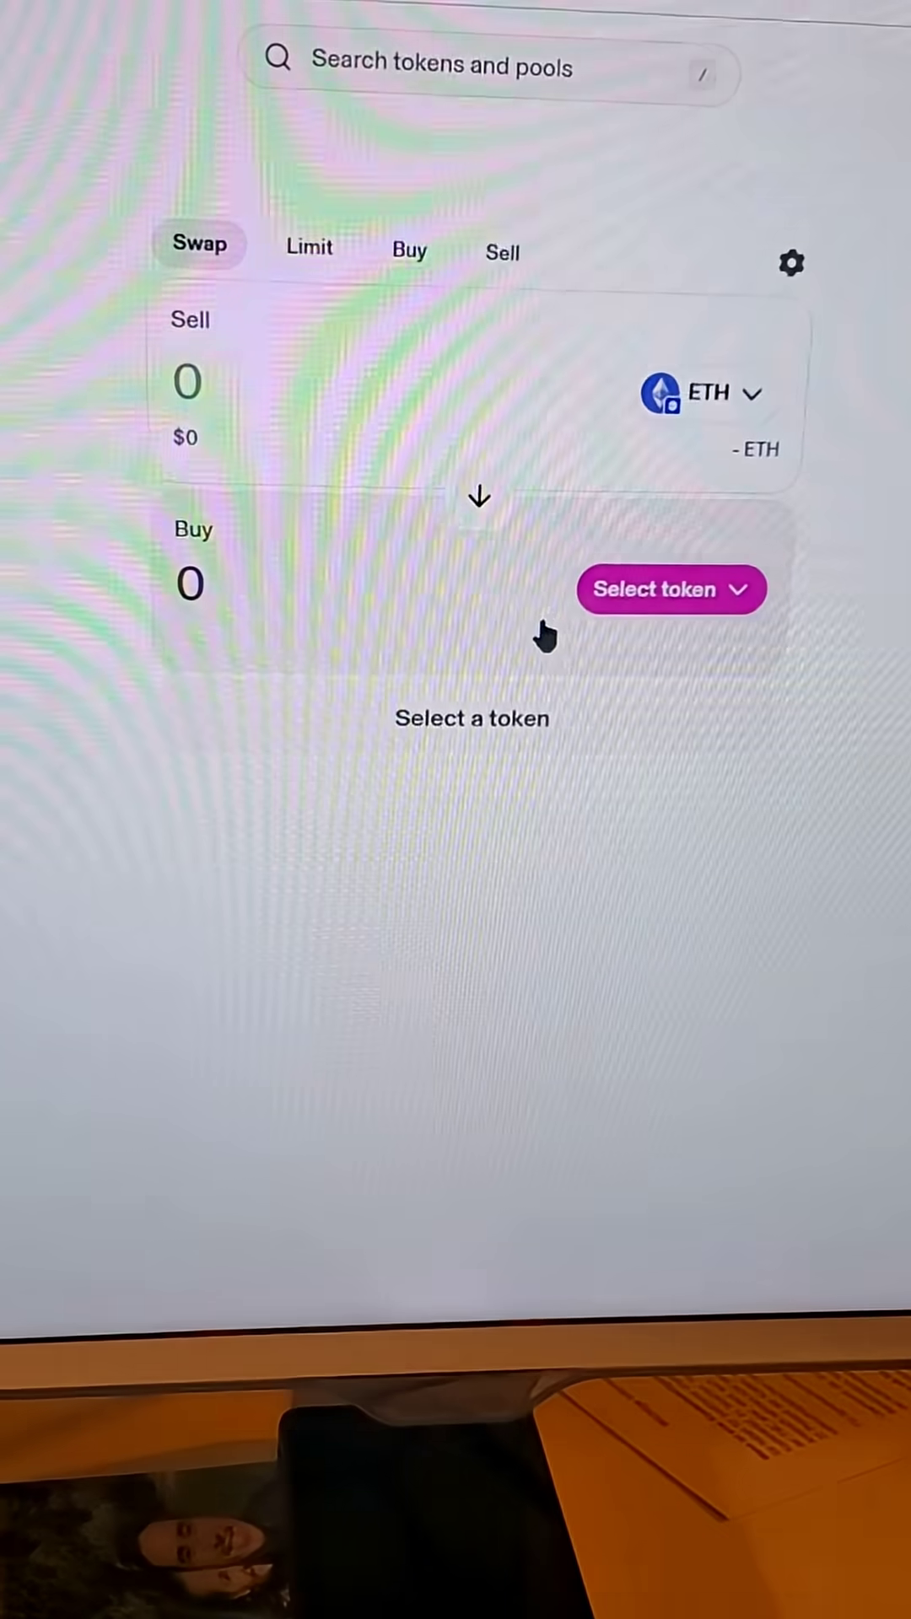
Choose tokenbot as the buy token and enter 0.01 ETH as the sell amount.
{"action": "left_click", "coordinate": [672, 621]}
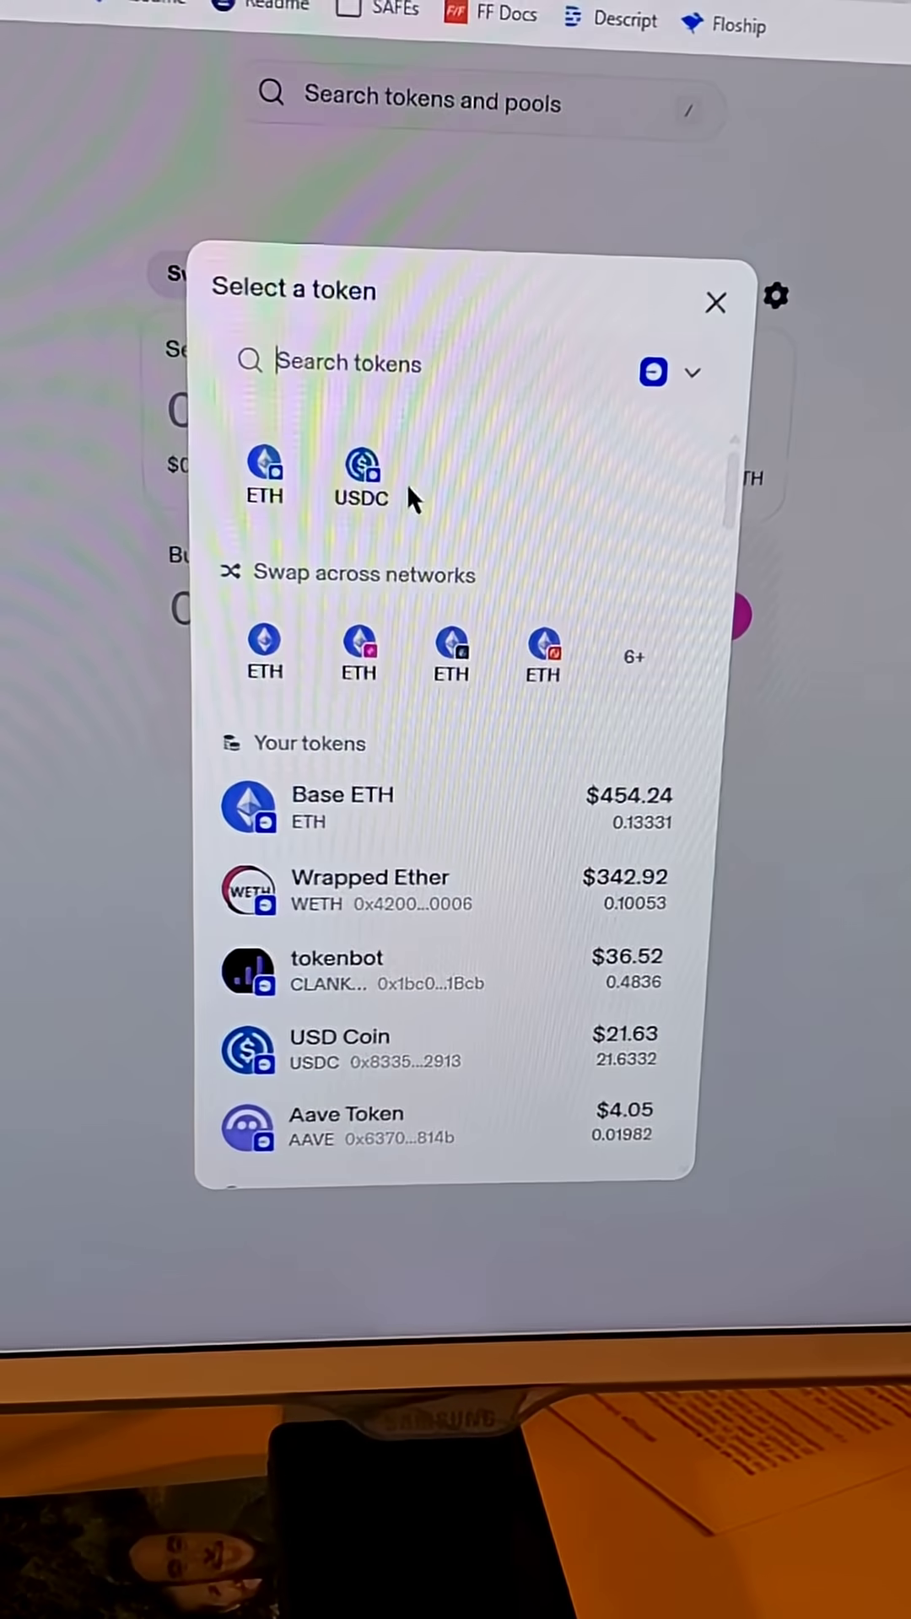
{"action": "left_click", "coordinate": [380, 968]}
{"action": "left_click", "coordinate": [228, 406]}
{"action": "type", "text": ".01"}
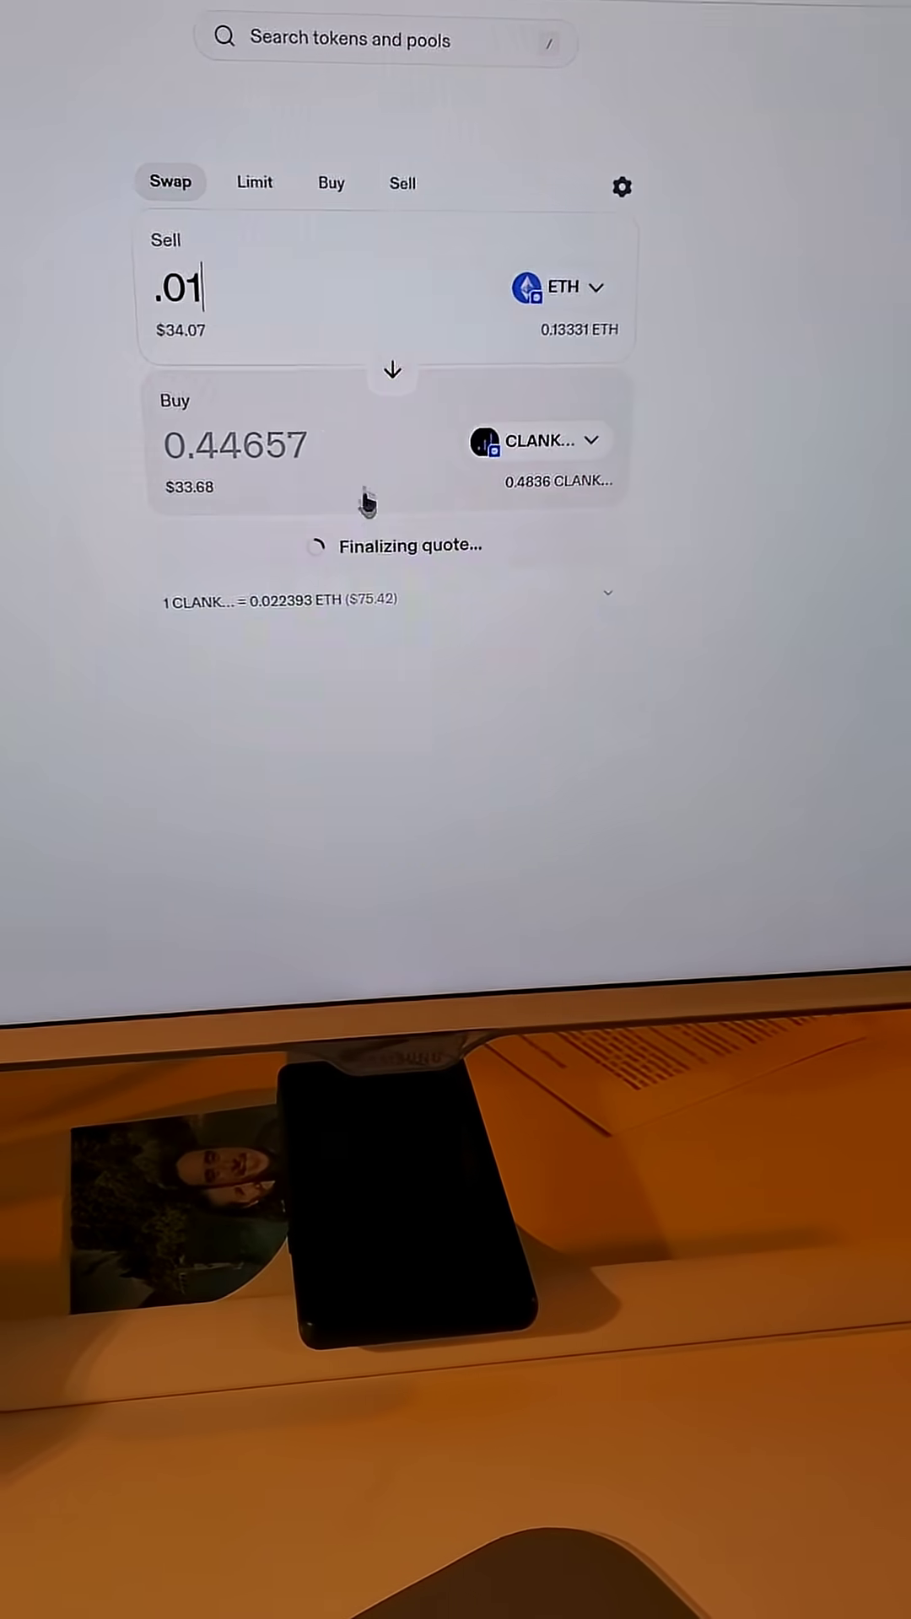
Review the ETH-for-tokenbot swap and approve it on the dGEN1 wallet.
{"action": "left_click", "coordinate": [403, 563]}
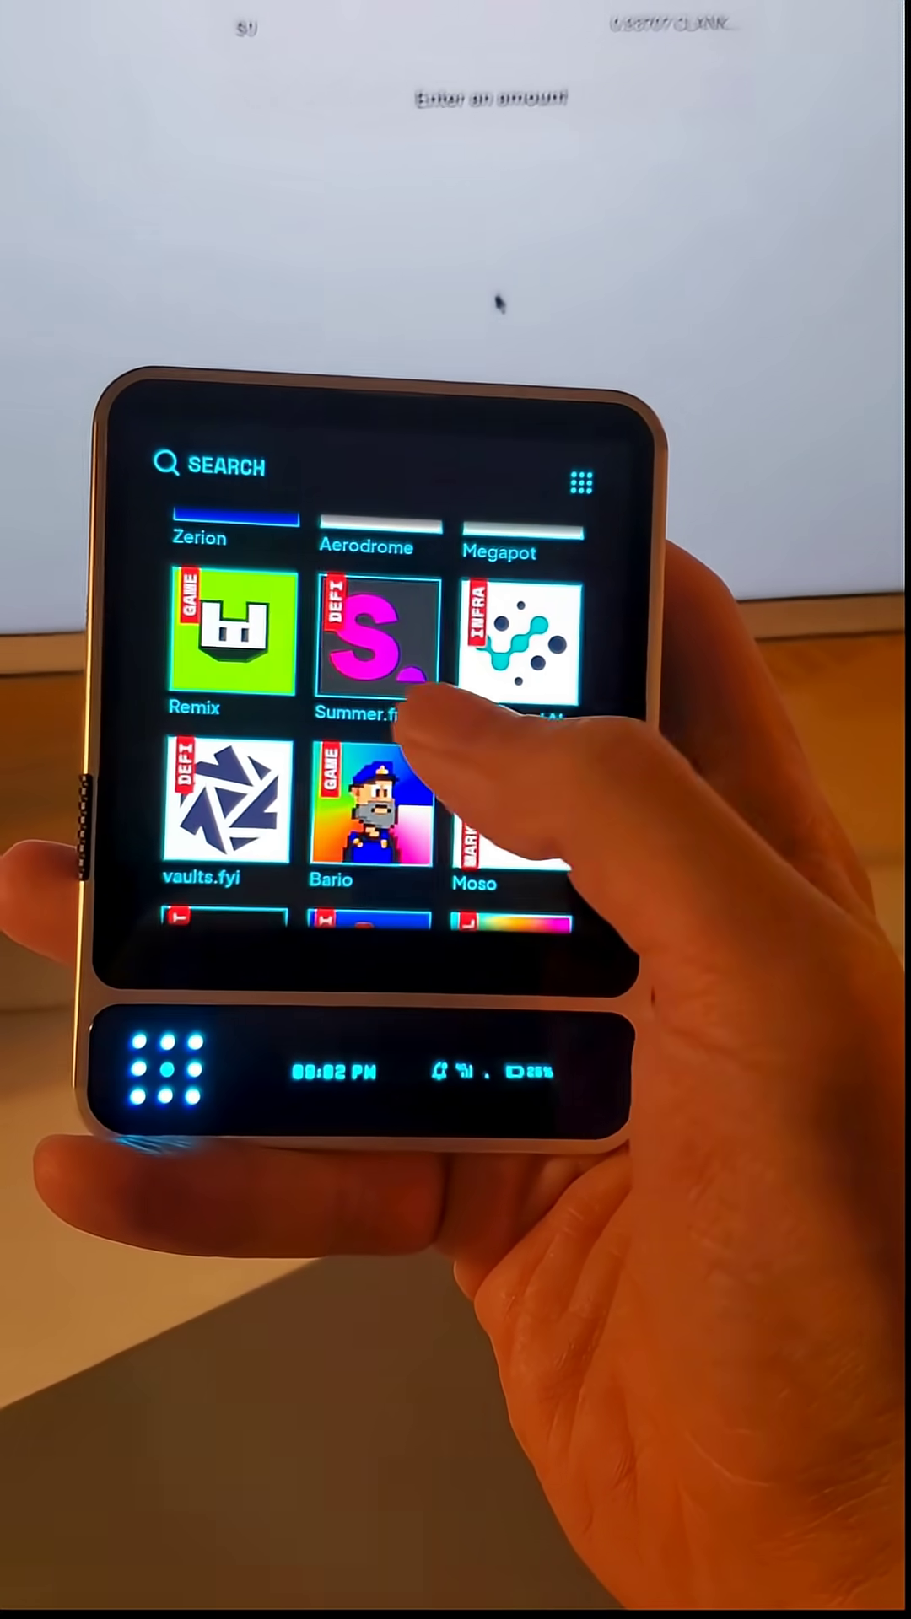
View Football.fun Pro's details in the app directory, then return to the app list and enter the Wallet app.
{"action": "left_click", "coordinate": [512, 816]}
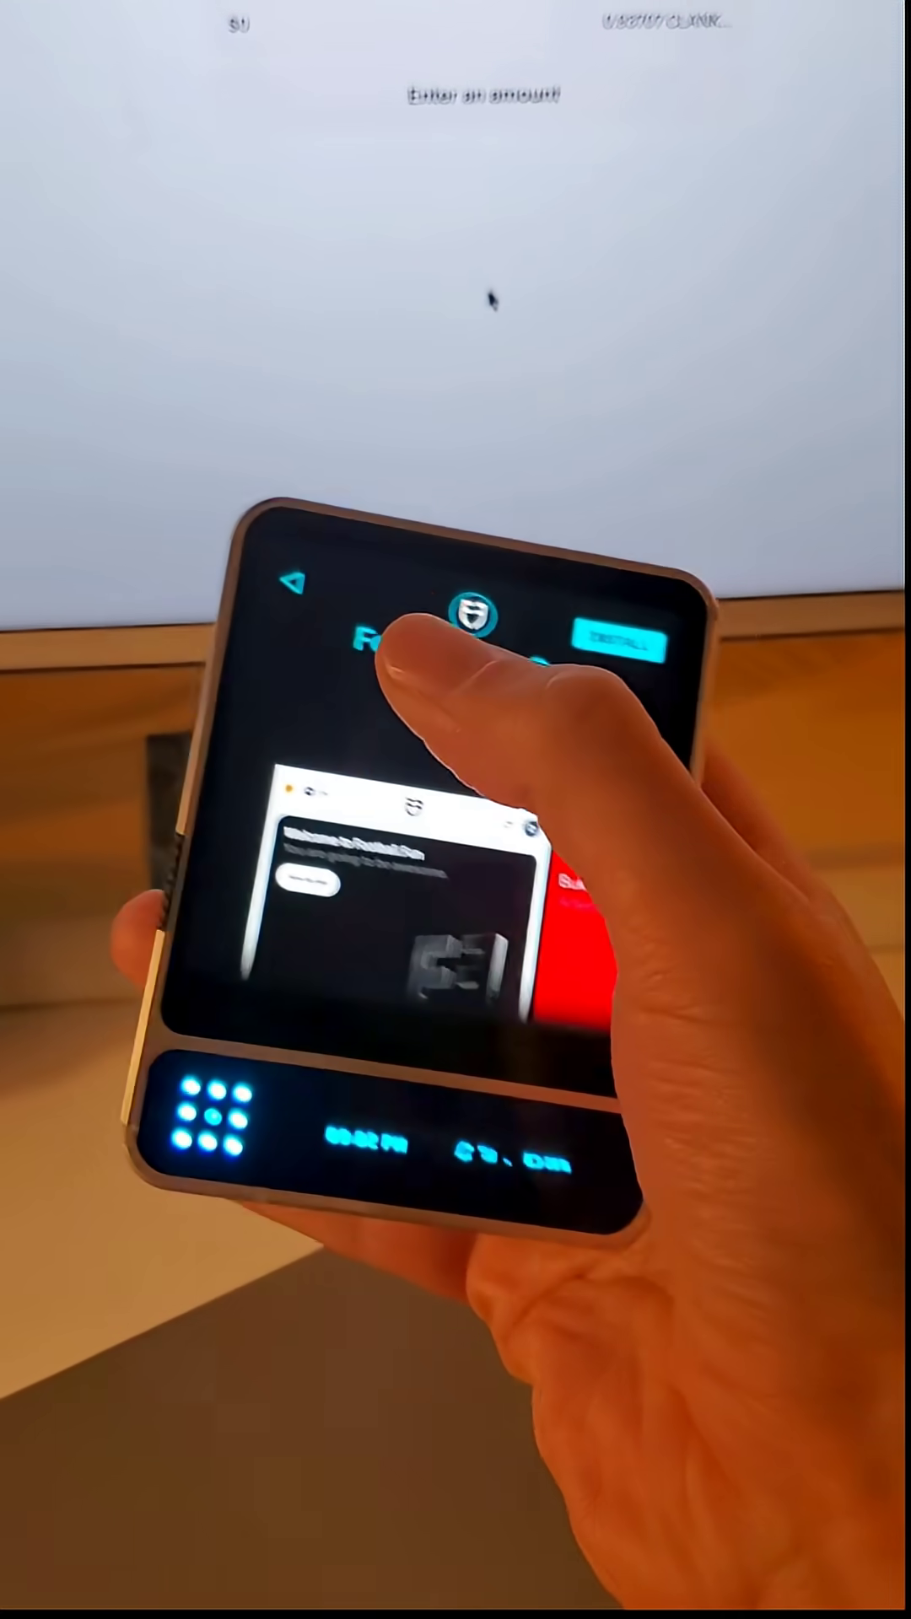
{"action": "left_click", "coordinate": [417, 689]}
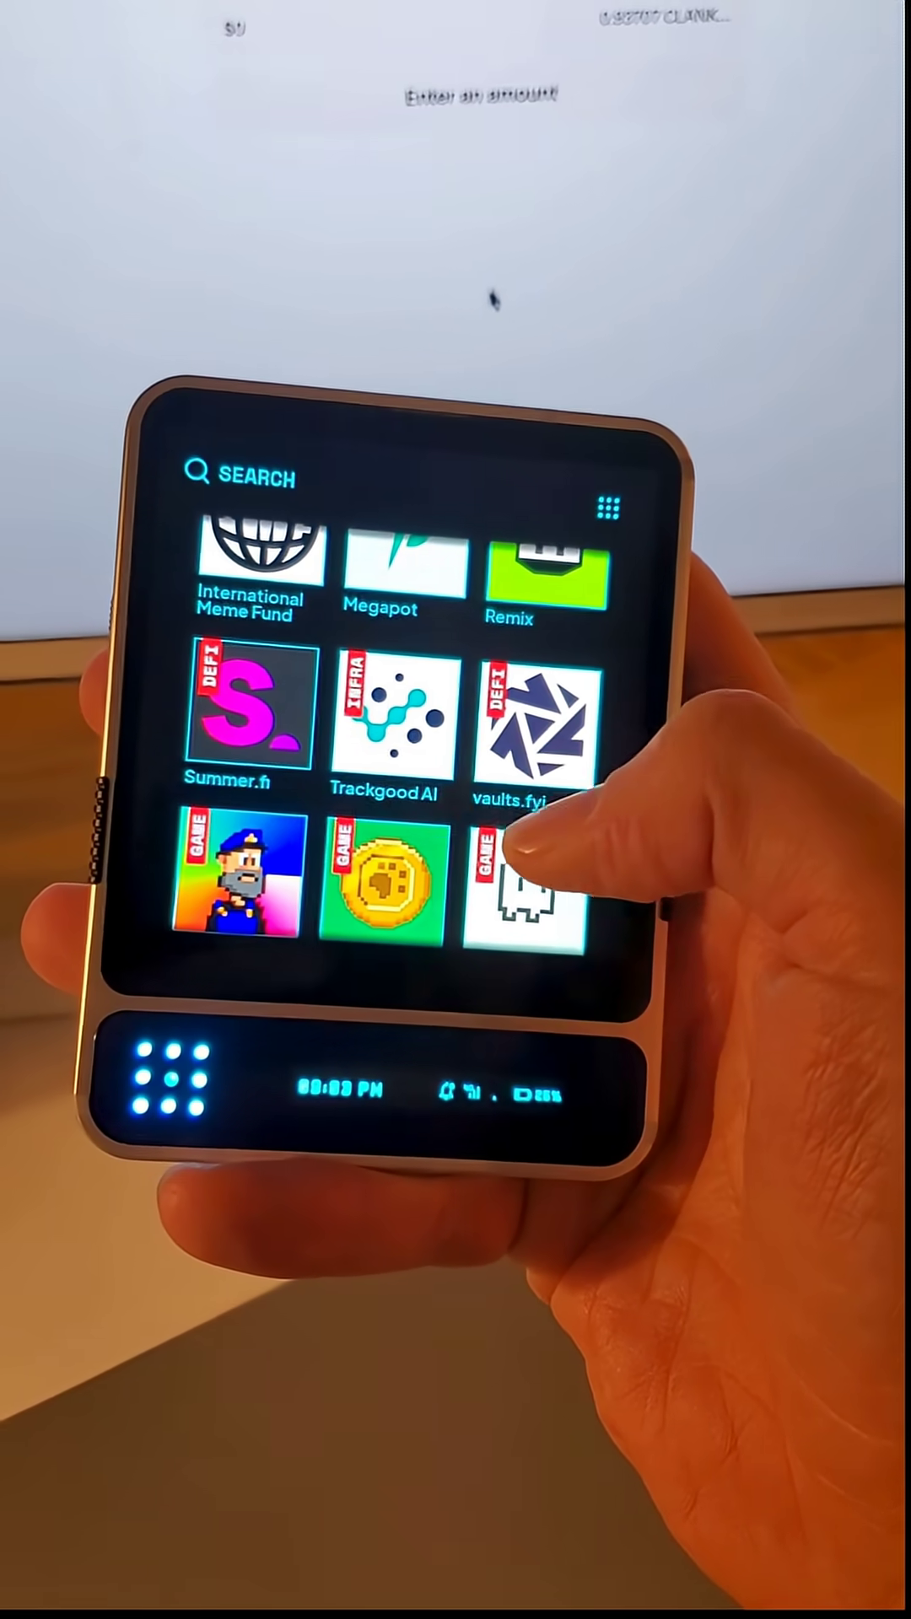
{"action": "scroll", "coordinate": [507, 810], "scroll_direction": "up", "scroll_amount": 5}
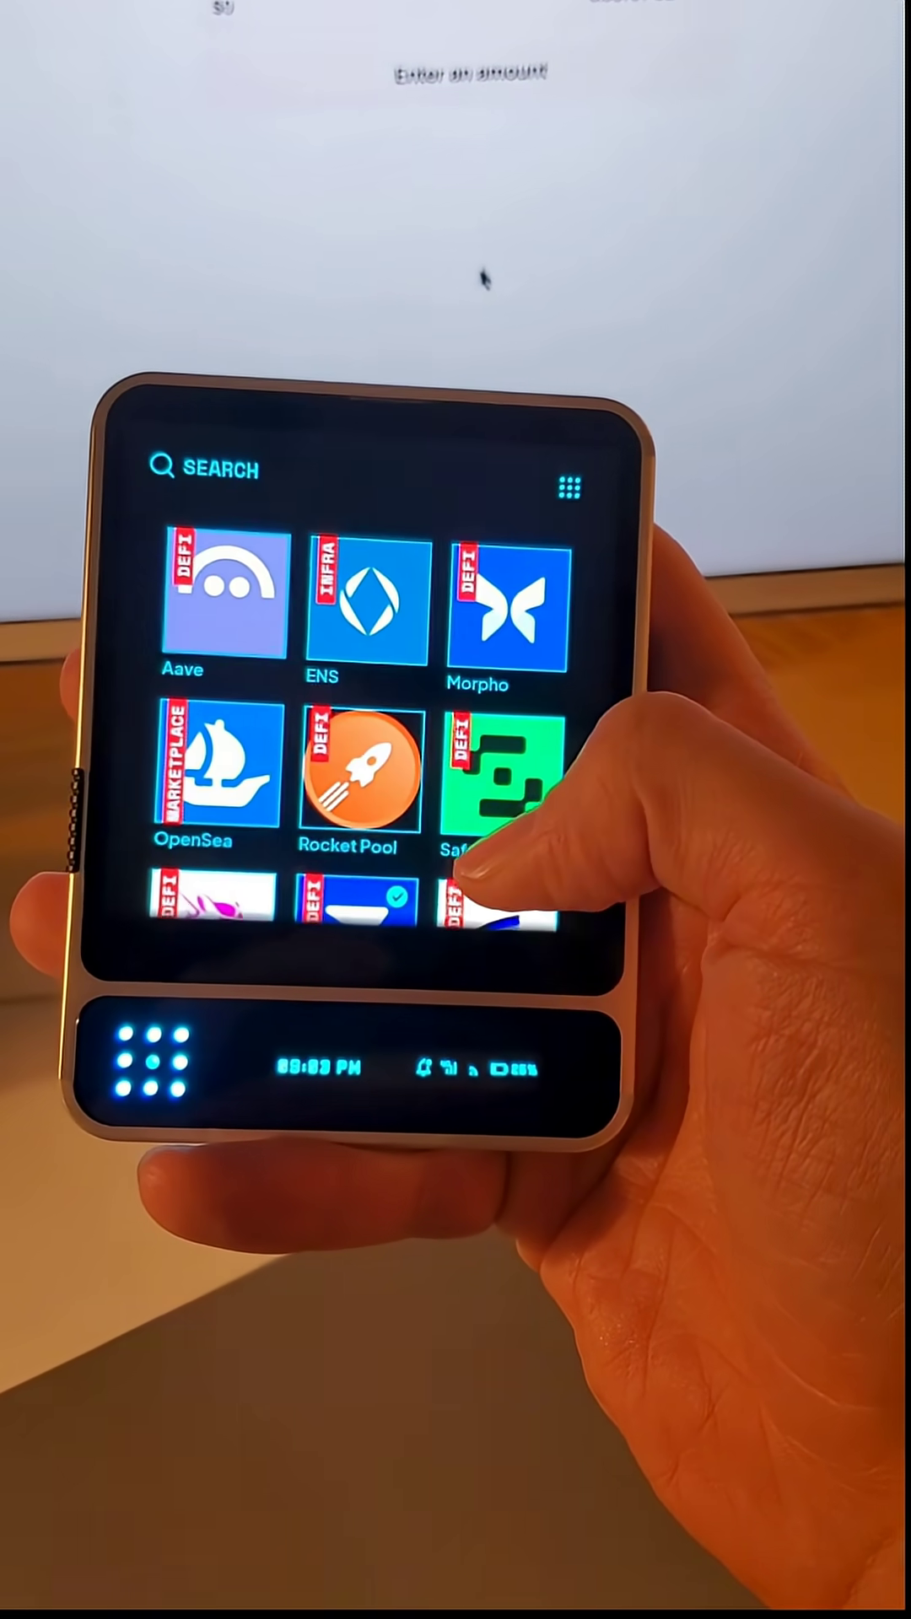
{"action": "left_click", "coordinate": [574, 484]}
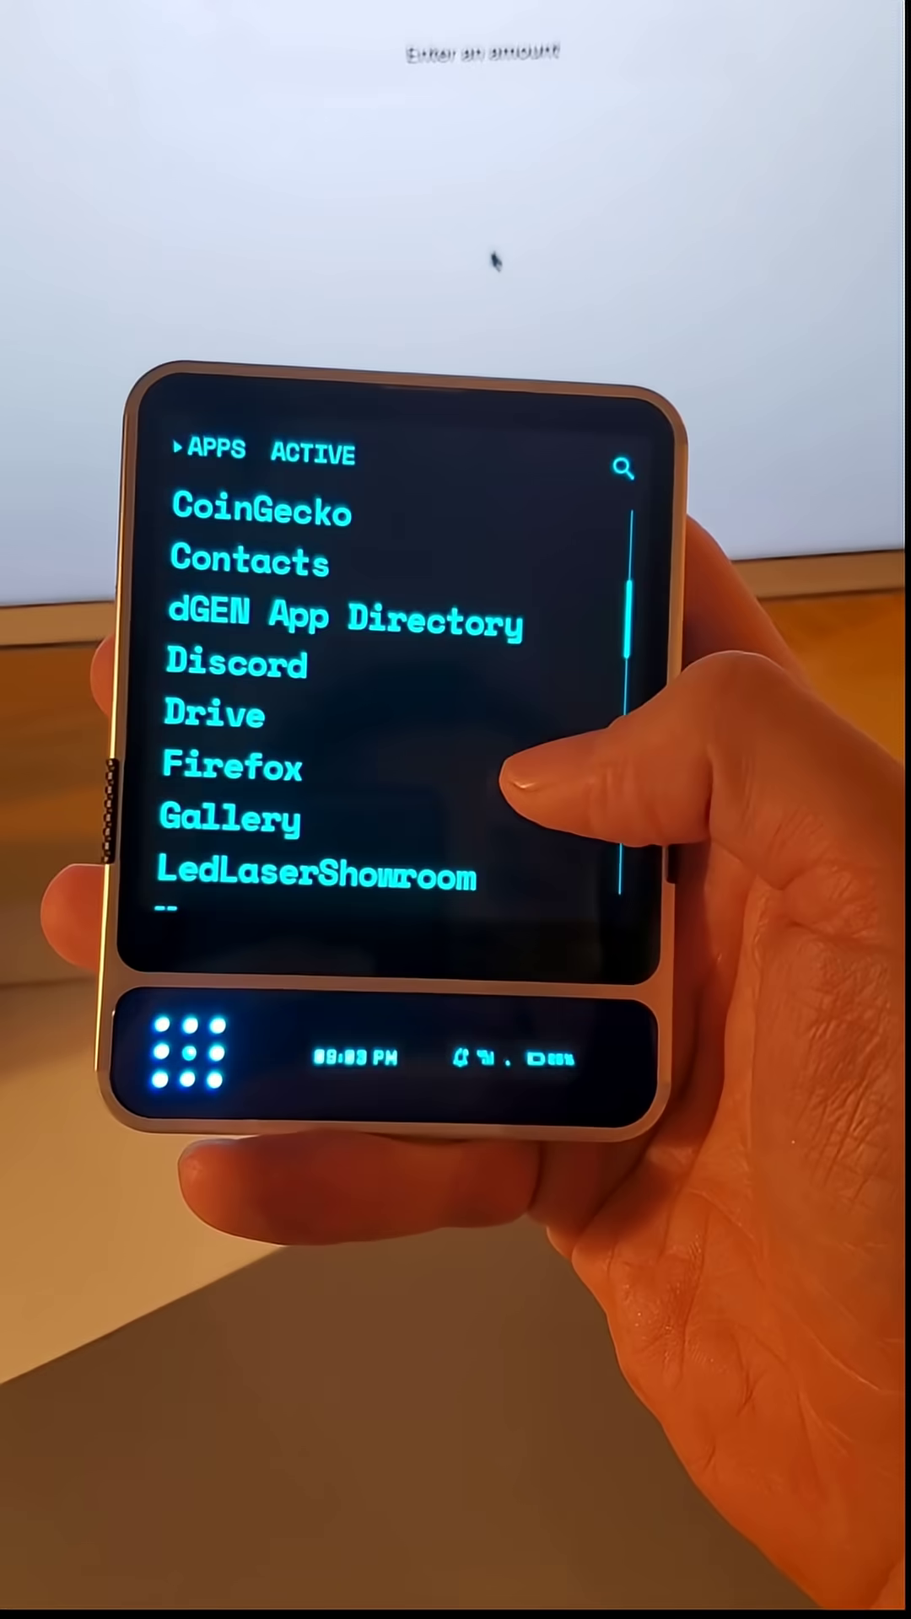
{"action": "scroll", "coordinate": [380, 759], "scroll_direction": "down", "scroll_amount": 5}
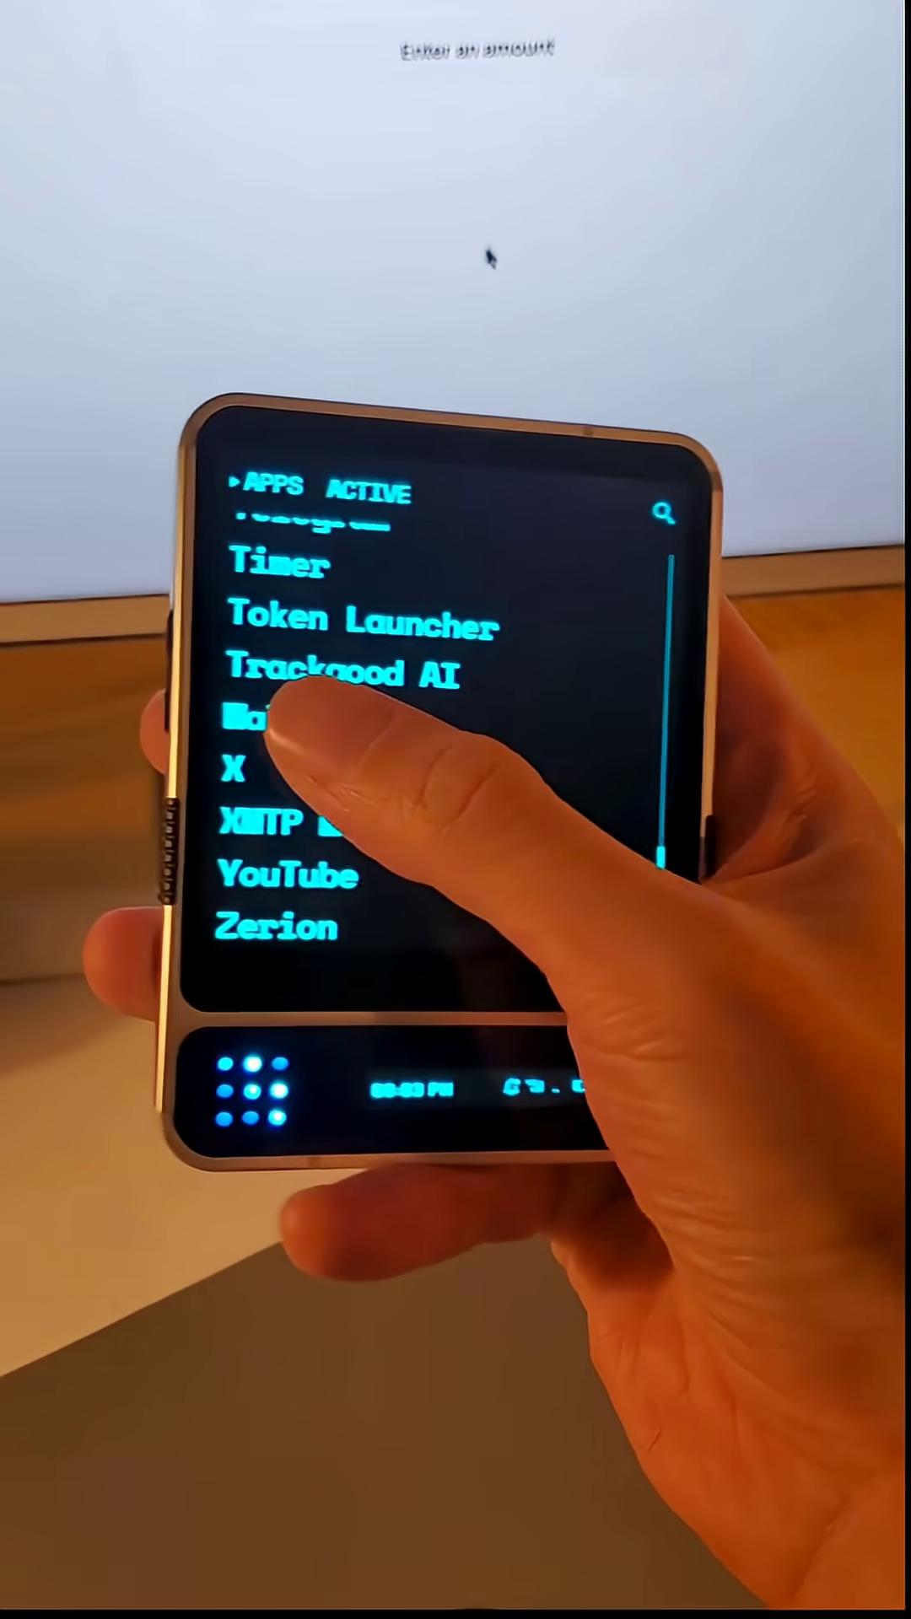
{"action": "left_click", "coordinate": [292, 748]}
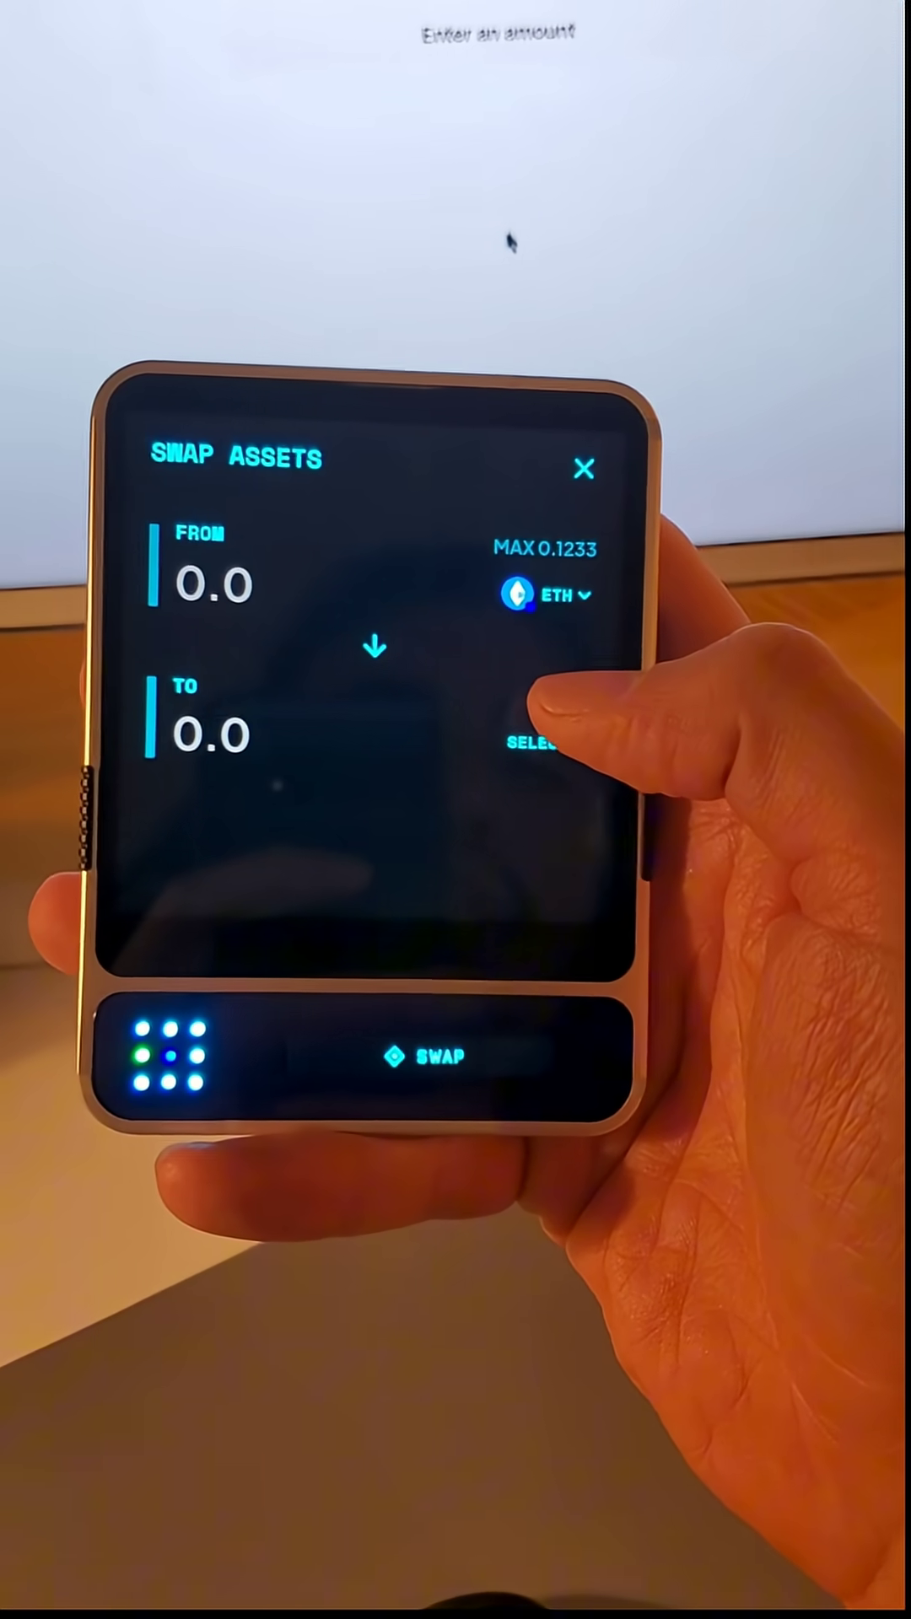
Set up a wallet swap of 0.01 ETH into BankrCoin ($BNKR).
{"action": "left_click", "coordinate": [538, 741]}
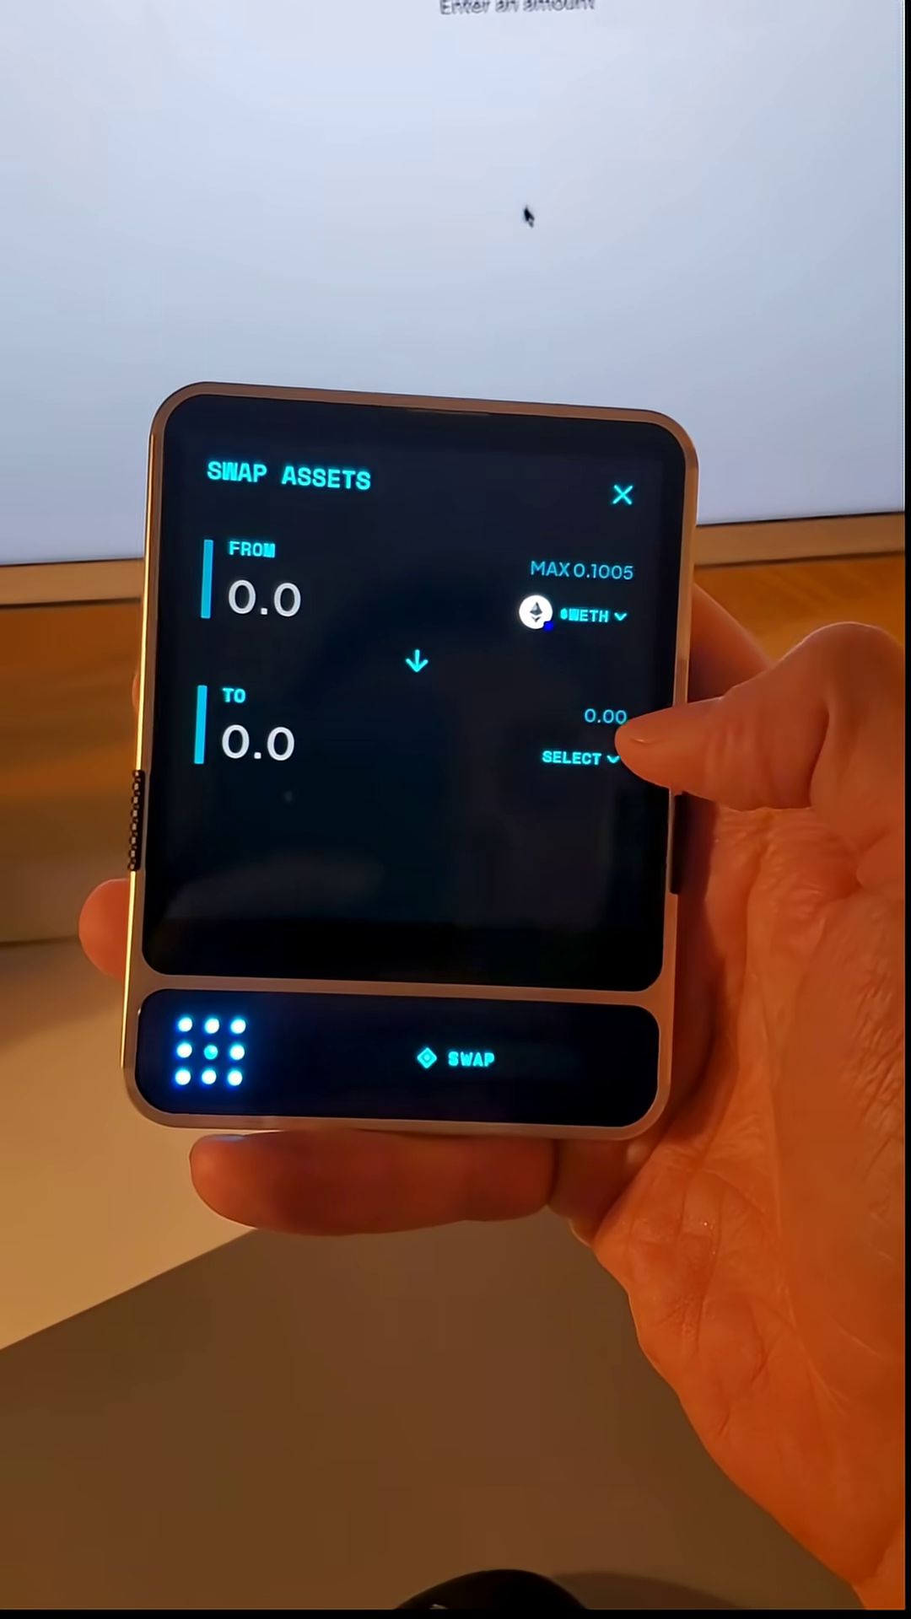
{"action": "left_click", "coordinate": [573, 750]}
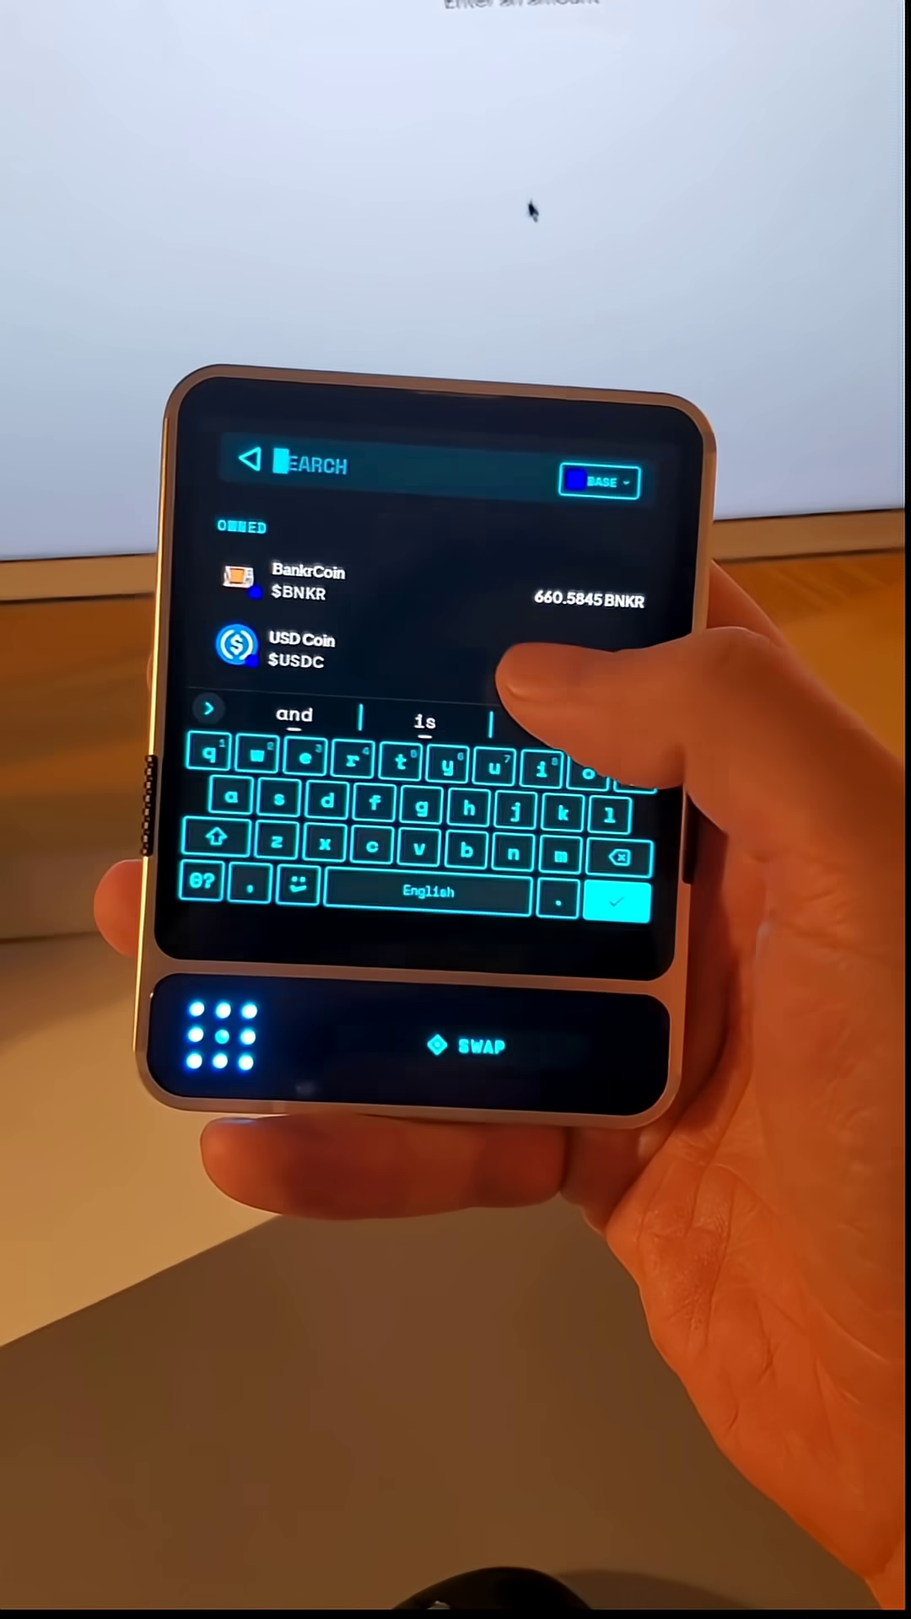
{"action": "left_click", "coordinate": [380, 582]}
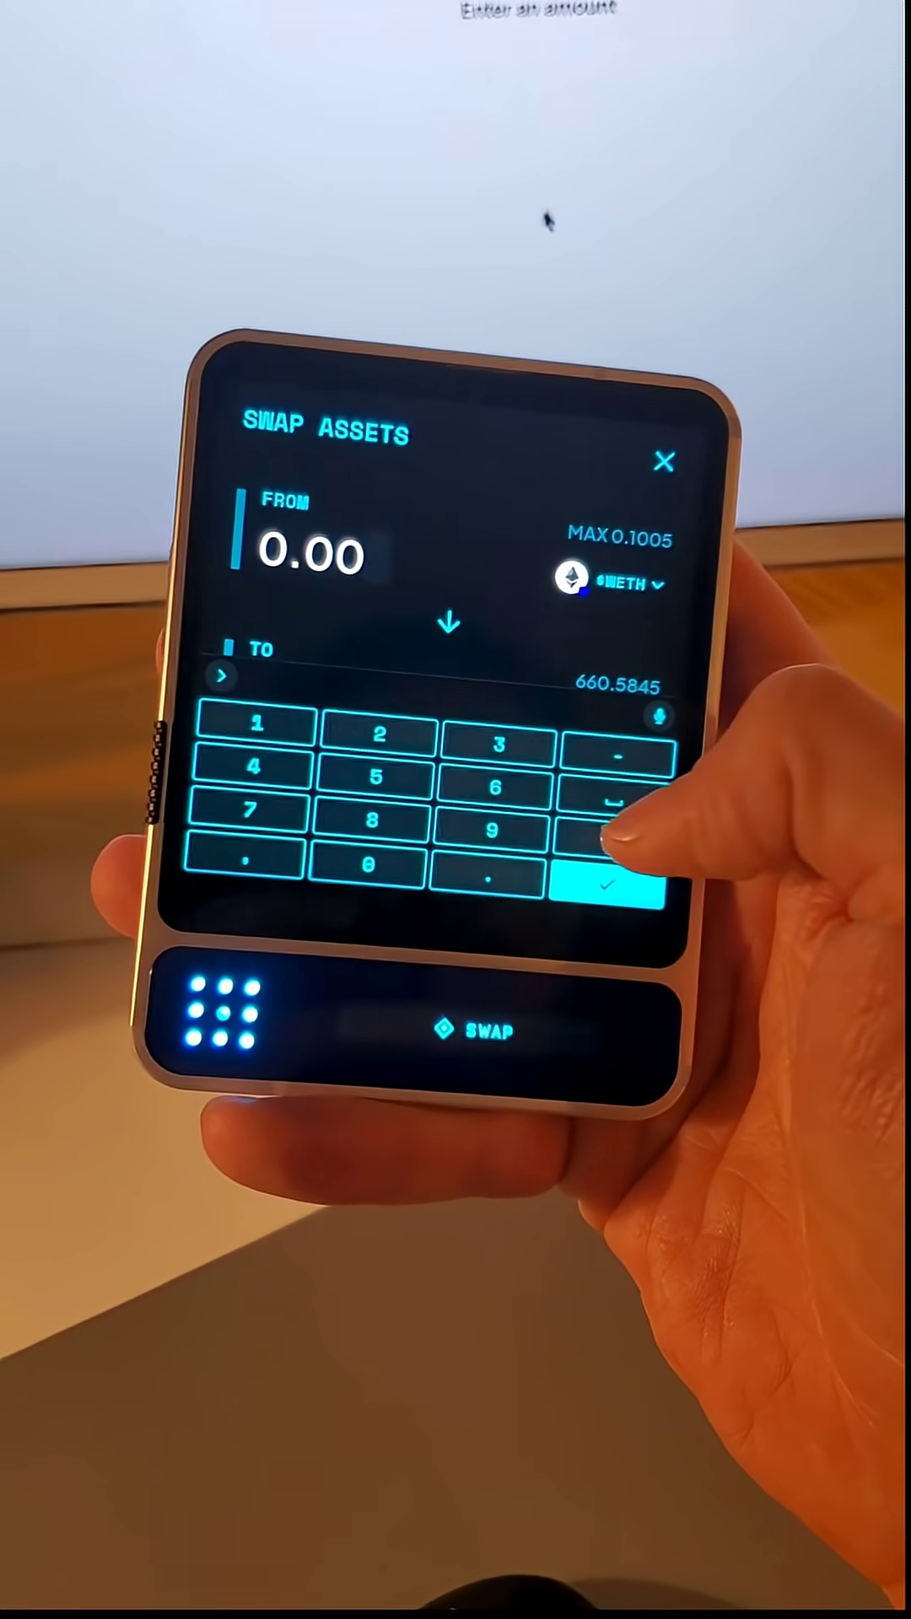
{"action": "left_click", "coordinate": [266, 719]}
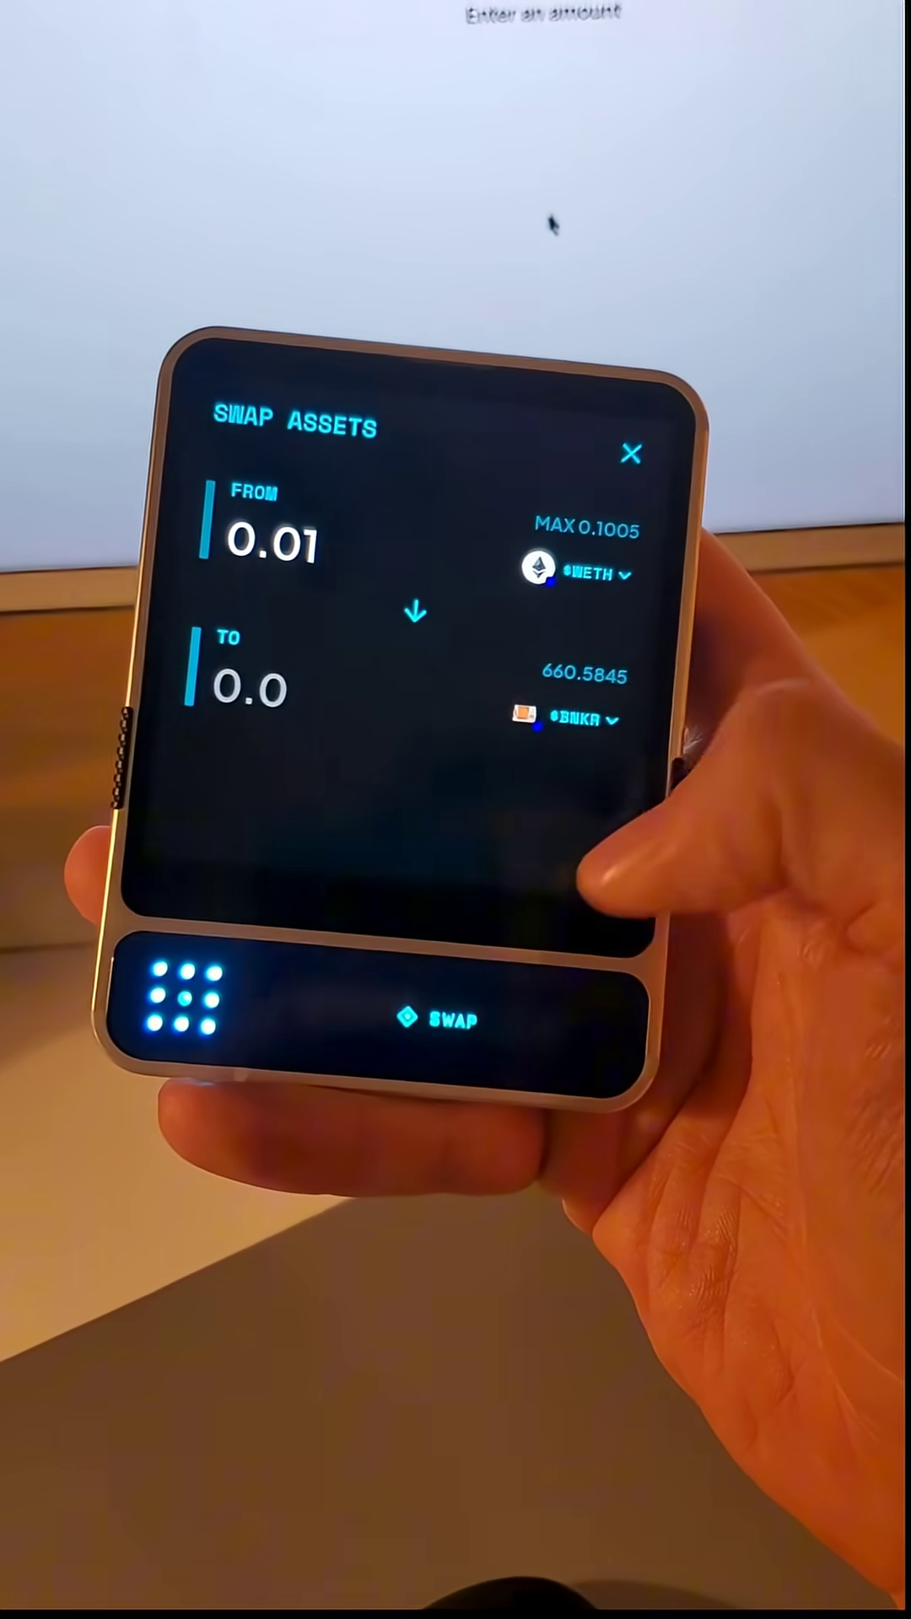